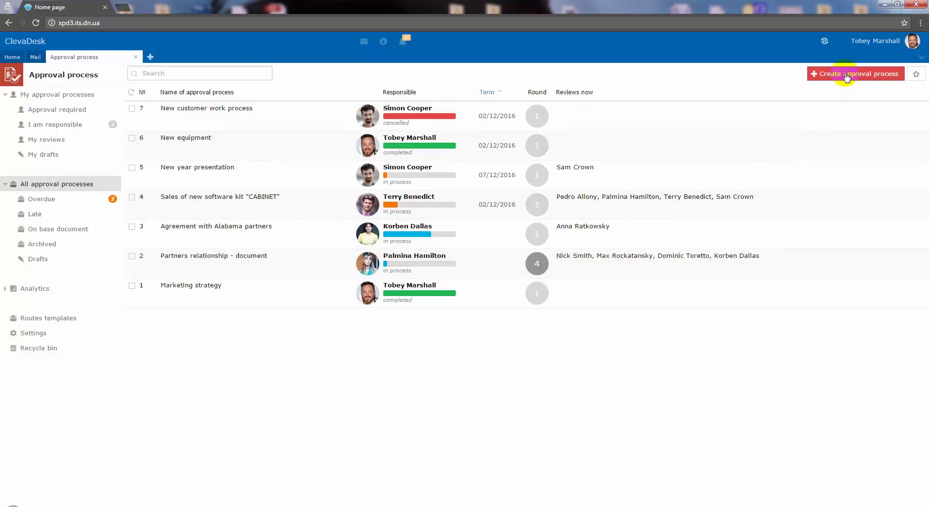
Create an approval process with the subject "New presentation" and attach the "For Partners" PDF file.
{"action": "left_click", "coordinate": [846, 77]}
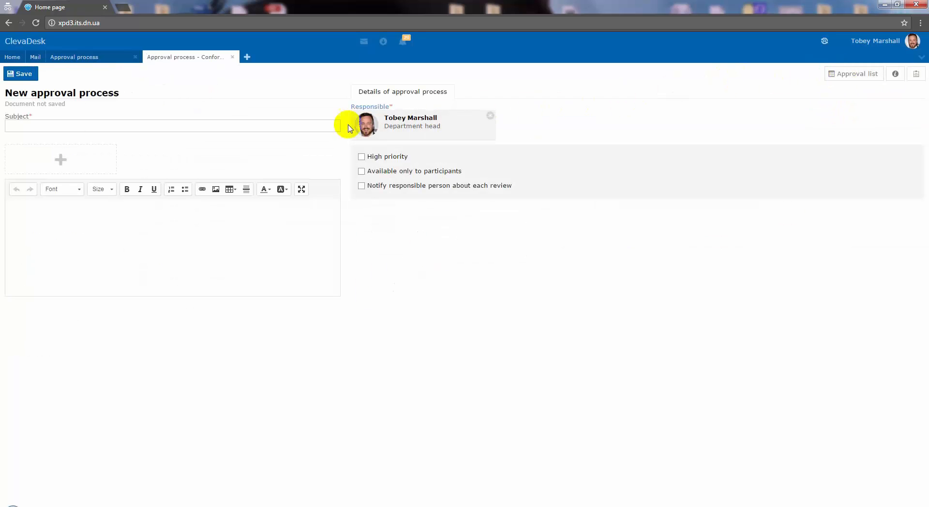
{"action": "left_click", "coordinate": [327, 125]}
{"action": "type", "text": "New presentation"}
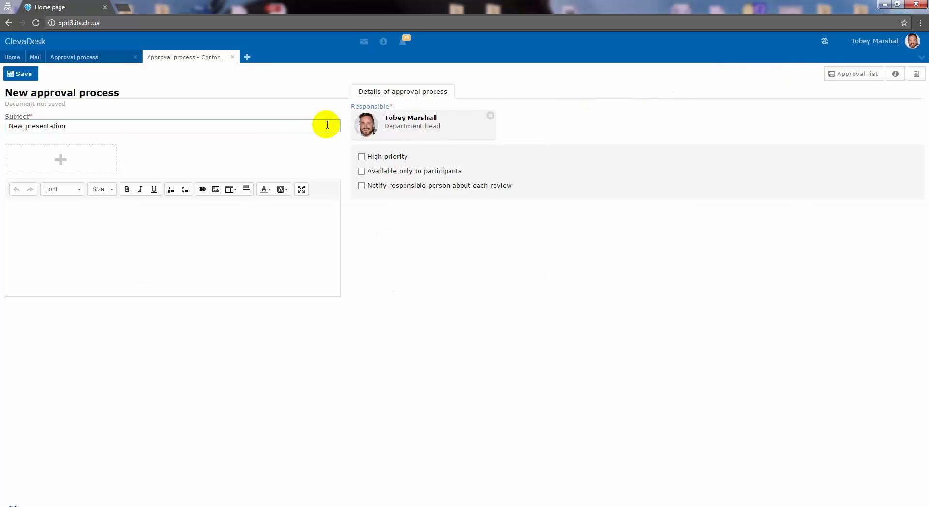
{"action": "left_click", "coordinate": [102, 153]}
{"action": "left_click", "coordinate": [283, 141]}
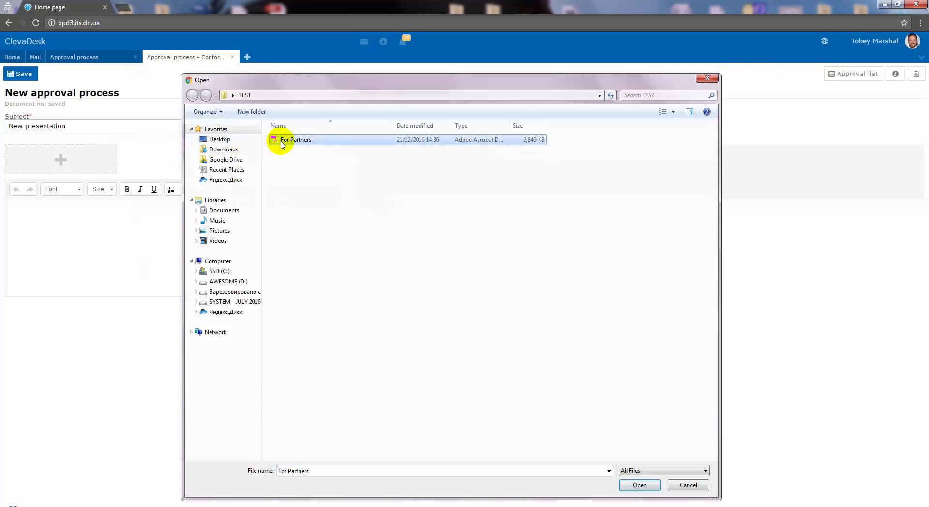
{"action": "left_click", "coordinate": [641, 485]}
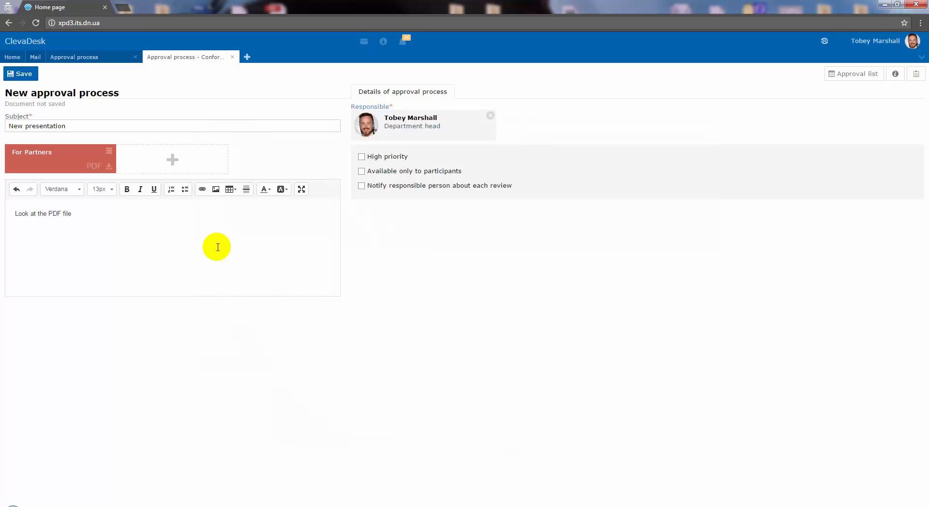
Enter "Look at the PDF file" as the description, then mark the approval process as high priority and save the draft.
{"action": "left_click", "coordinate": [362, 157]}
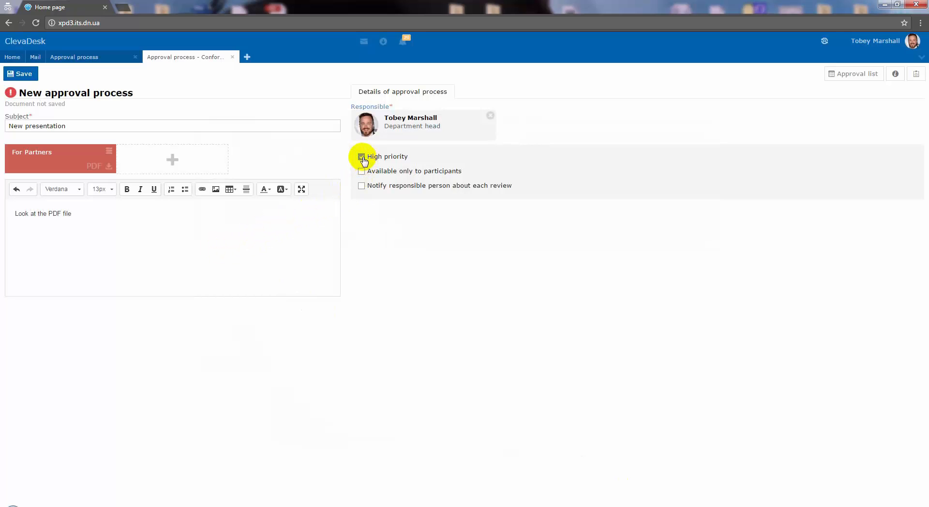
{"action": "left_click", "coordinate": [28, 75]}
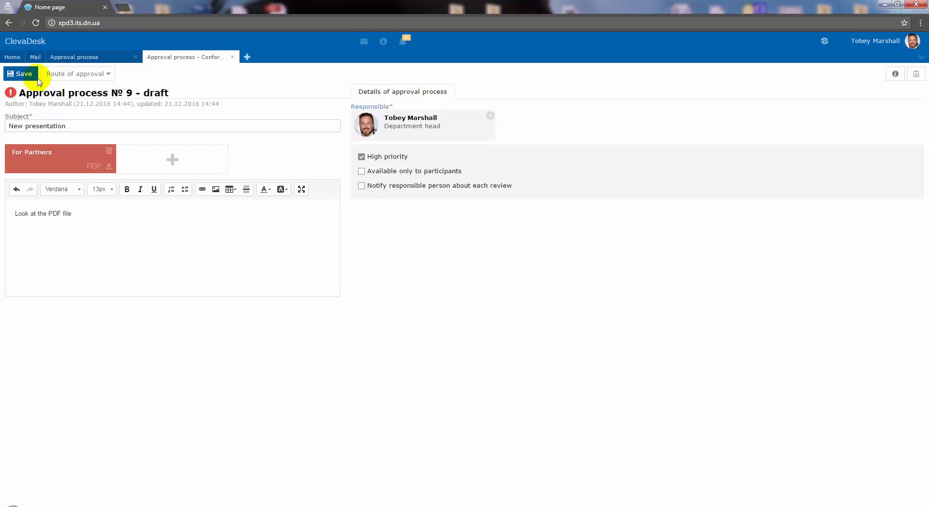
Apply the "Sales (Soft)" route template to the approval process.
{"action": "left_click", "coordinate": [109, 76]}
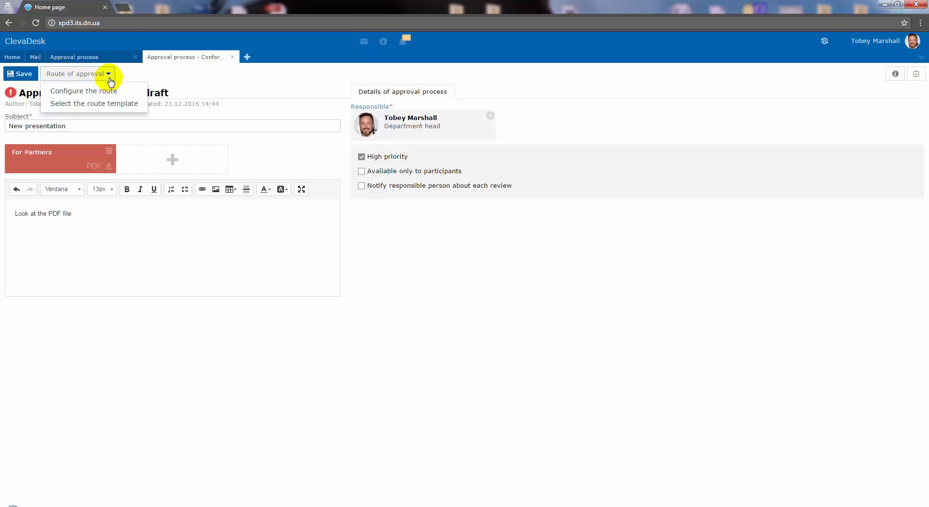
{"action": "left_click", "coordinate": [144, 107]}
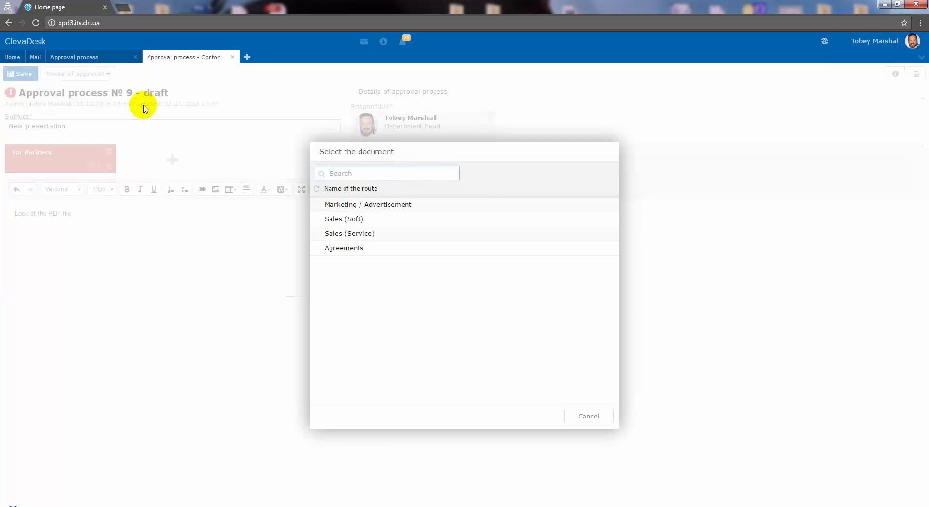
{"action": "left_click", "coordinate": [330, 221]}
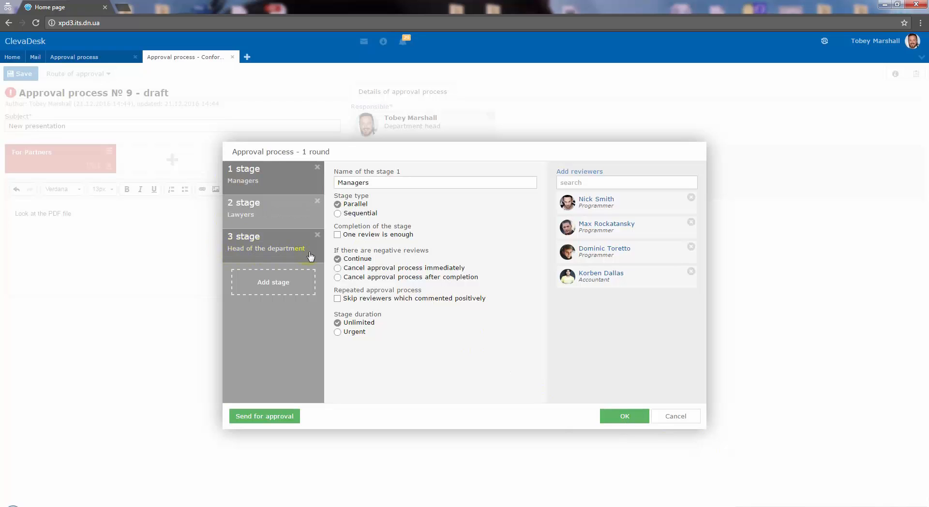
Choose the Parallel type for the Managers stage and move the Lawyers stage ahead of it.
{"action": "left_click", "coordinate": [339, 203]}
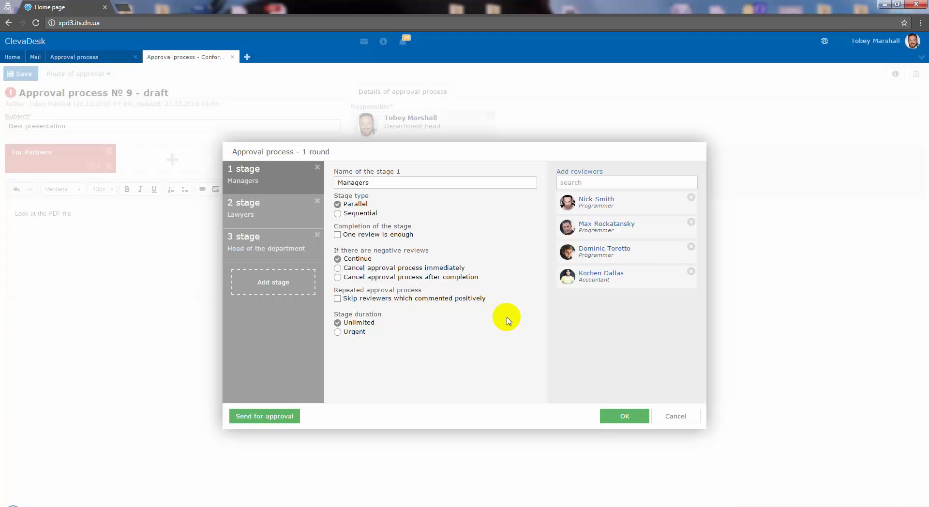
{"action": "left_click_drag", "start_coordinate": [288, 214], "coordinate": [290, 182]}
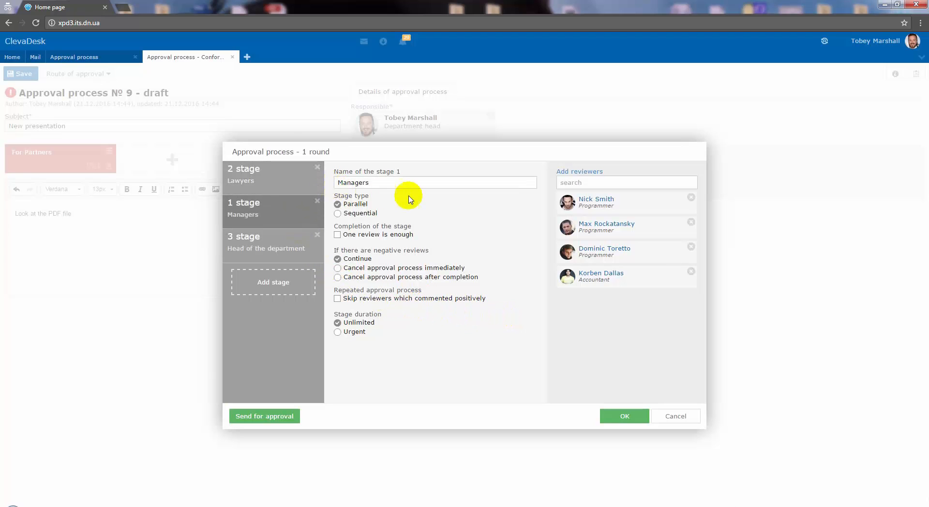
{"action": "mouse_move", "coordinate": [630, 206]}
{"action": "left_mouse_down"}
{"action": "mouse_move", "coordinate": [631, 235]}
{"action": "mouse_move", "coordinate": [624, 199]}
{"action": "left_mouse_up"}
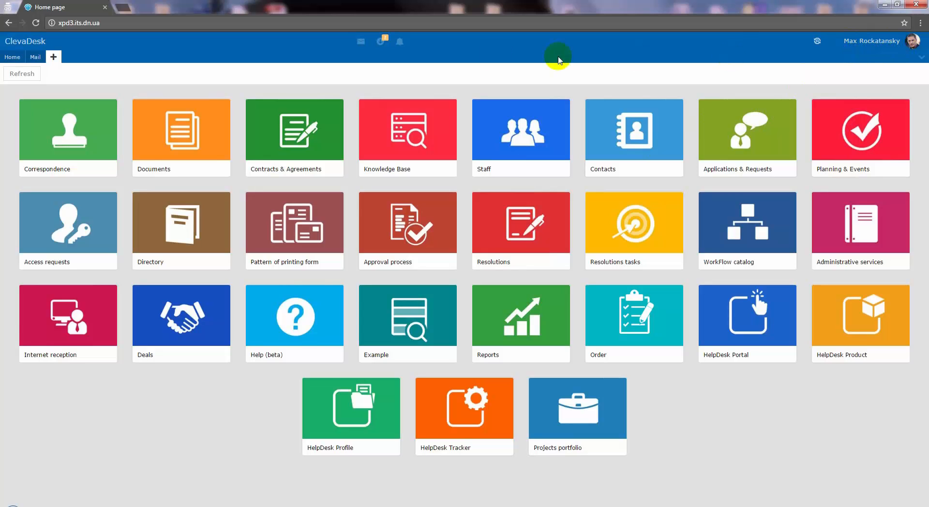
Open the task awaiting this reviewer's approval for document № 9, "New presentation".
{"action": "left_click", "coordinate": [43, 59]}
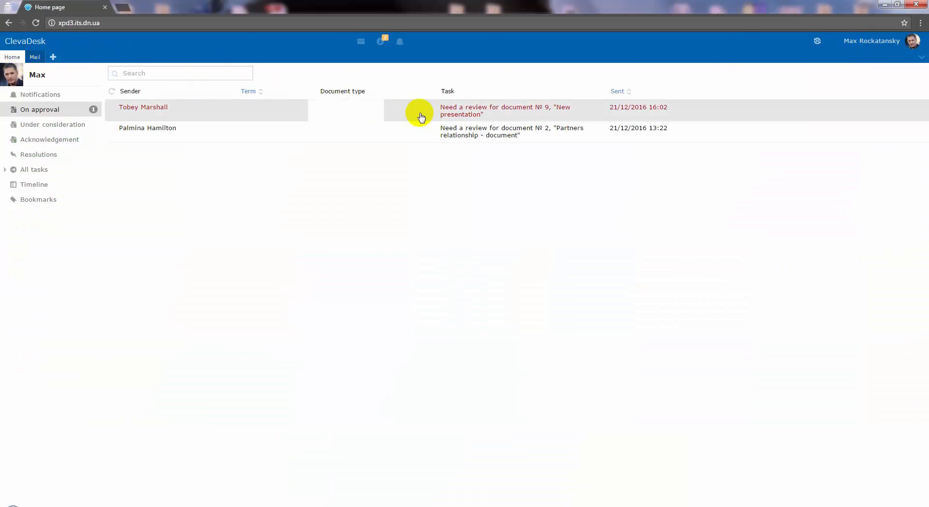
{"action": "left_click", "coordinate": [420, 115]}
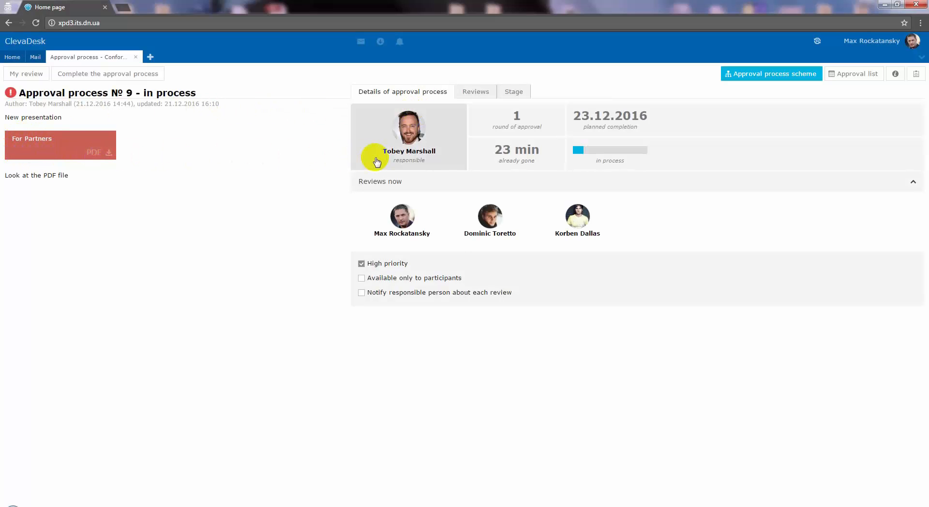
{"action": "mouse_move", "coordinate": [432, 167]}
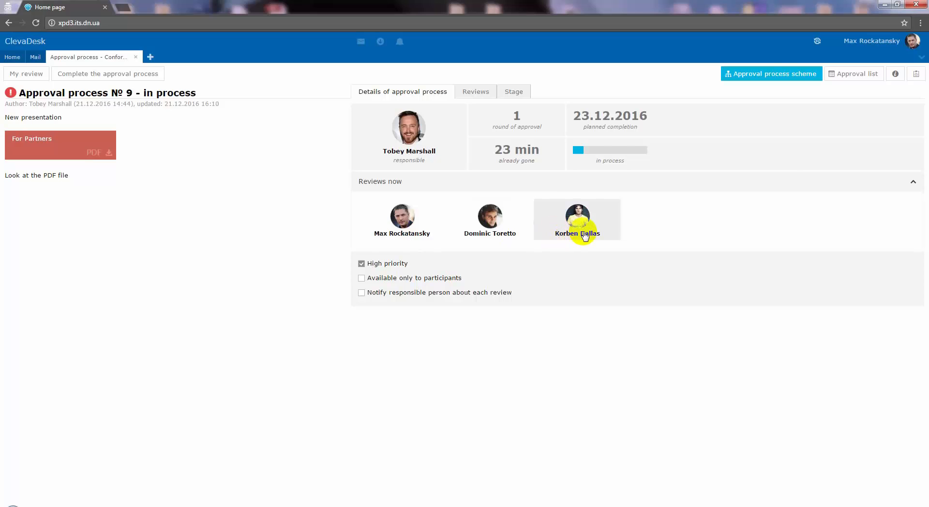
Skim through the attached "For Partners" PDF and close it.
{"action": "left_click", "coordinate": [87, 152]}
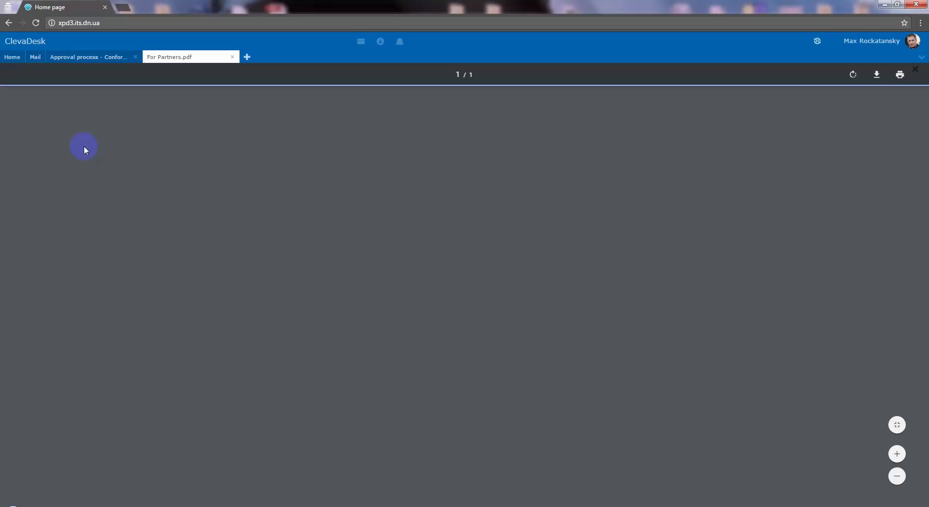
{"action": "scroll", "coordinate": [719, 141], "scroll_direction": "down", "scroll_amount": 3}
{"action": "scroll", "coordinate": [721, 149], "scroll_direction": "down", "scroll_amount": 15}
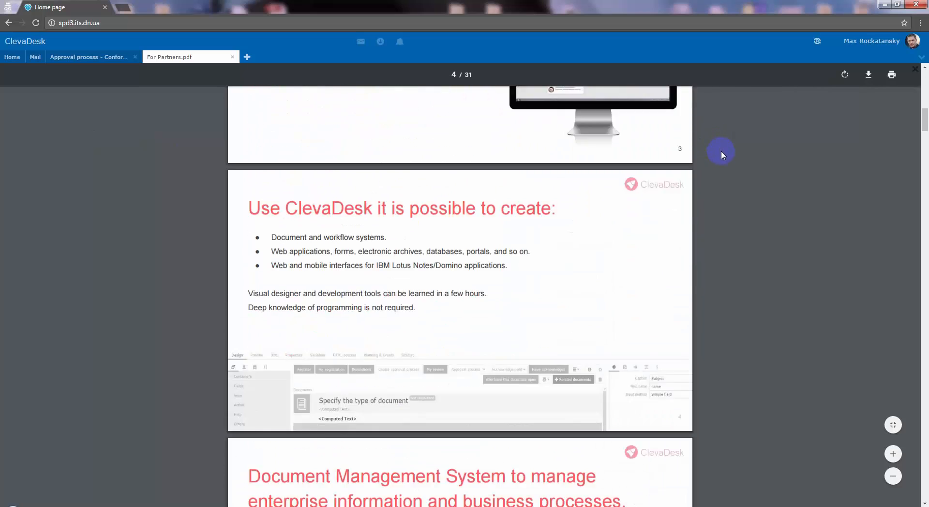
{"action": "left_click", "coordinate": [915, 68]}
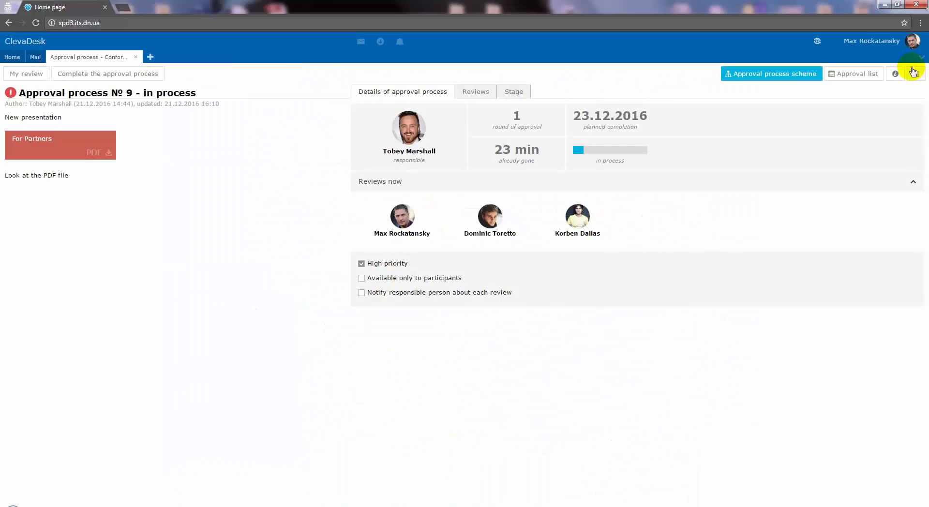
Submit a review marked Agree with the comment "All good" for approval process № 9.
{"action": "left_click", "coordinate": [31, 75]}
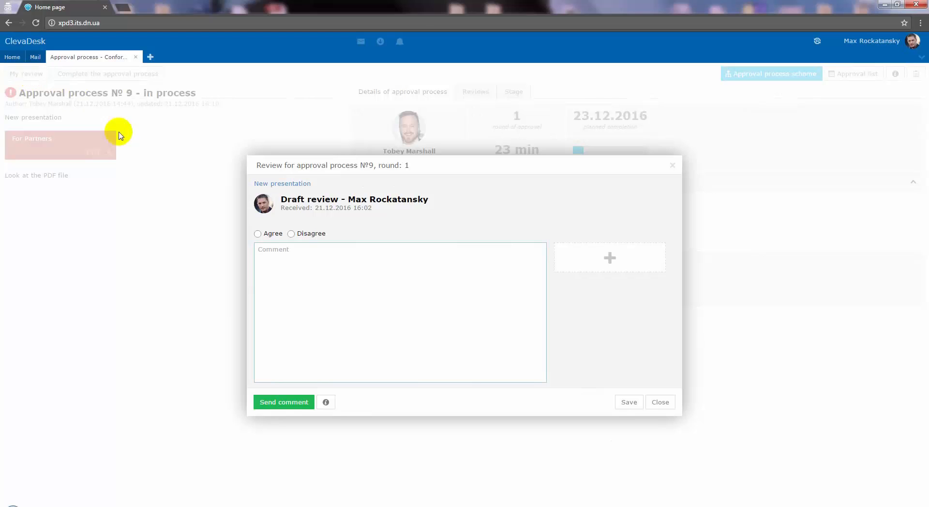
{"action": "left_click", "coordinate": [258, 234]}
{"action": "left_click", "coordinate": [300, 262]}
{"action": "type", "text": "All good"}
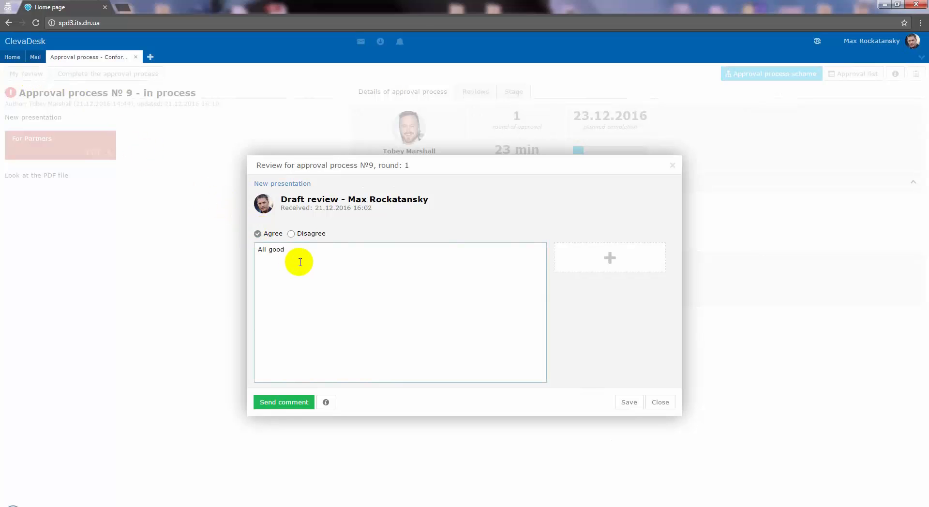
{"action": "left_click", "coordinate": [293, 402]}
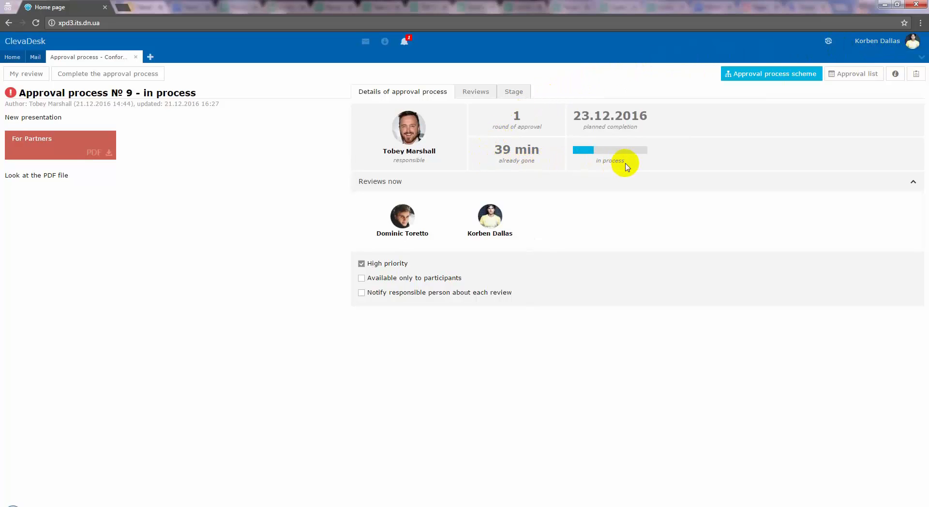
As the next reviewer, submit a review marked Disagree with the comment "I not agree !".
{"action": "left_click", "coordinate": [37, 77]}
{"action": "left_click", "coordinate": [291, 234]}
{"action": "left_click", "coordinate": [297, 256]}
{"action": "type", "text": "I not agree !"}
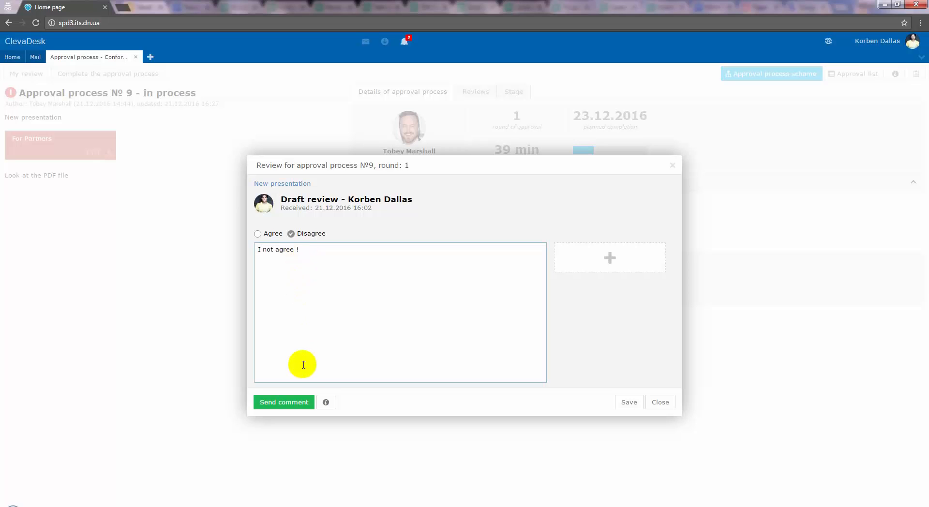
{"action": "left_click", "coordinate": [303, 403]}
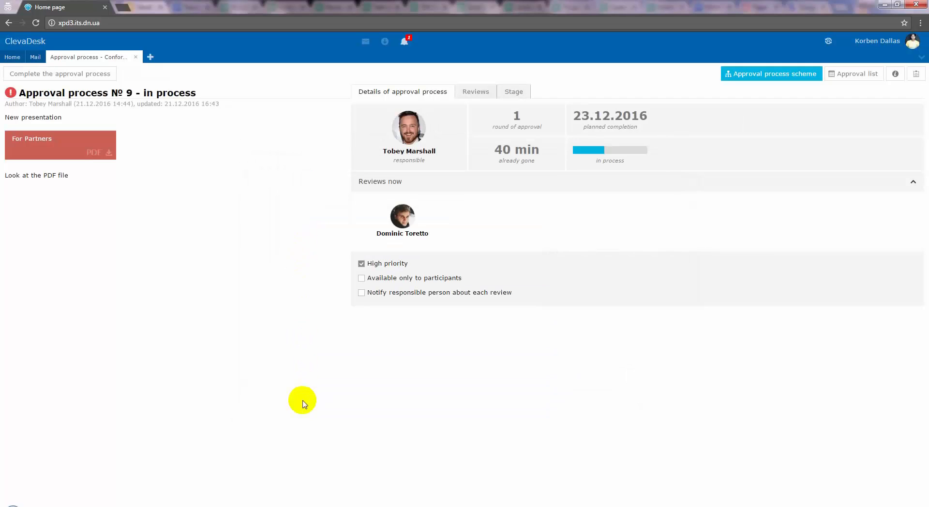
Examine the reviewers' decisions and stage statuses in the approval process scheme.
{"action": "left_click", "coordinate": [751, 79]}
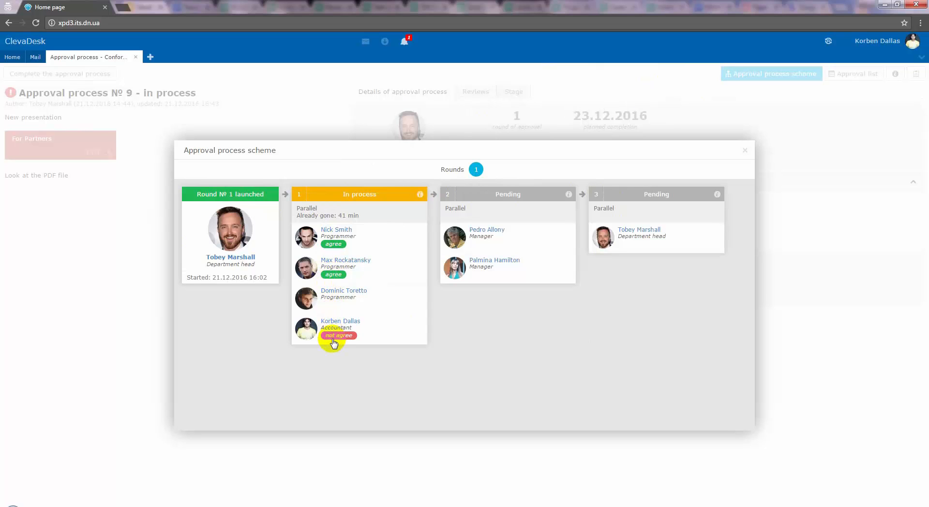
{"action": "left_click_drag", "start_coordinate": [339, 215], "coordinate": [357, 217]}
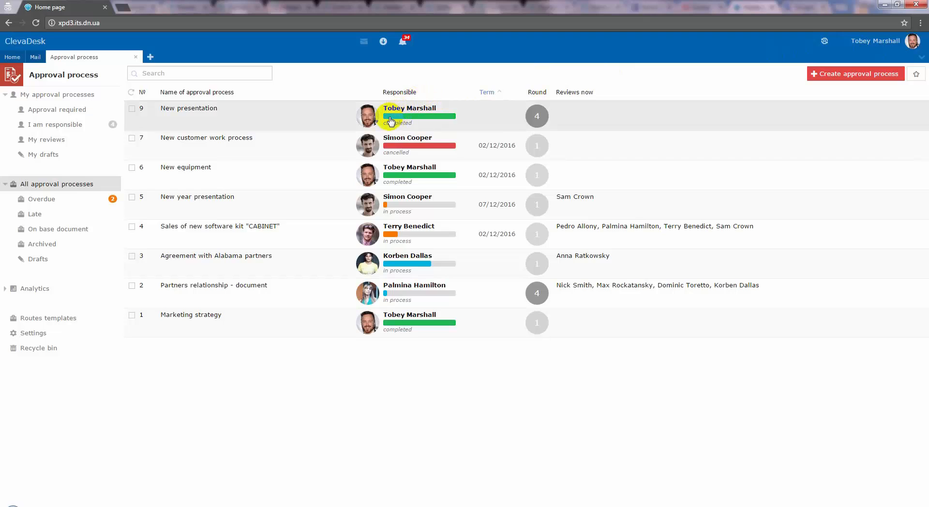
Open the "New presentation" approval process and look through its reviews, collapsing rounds 4, 3 and 2.
{"action": "left_click", "coordinate": [541, 126]}
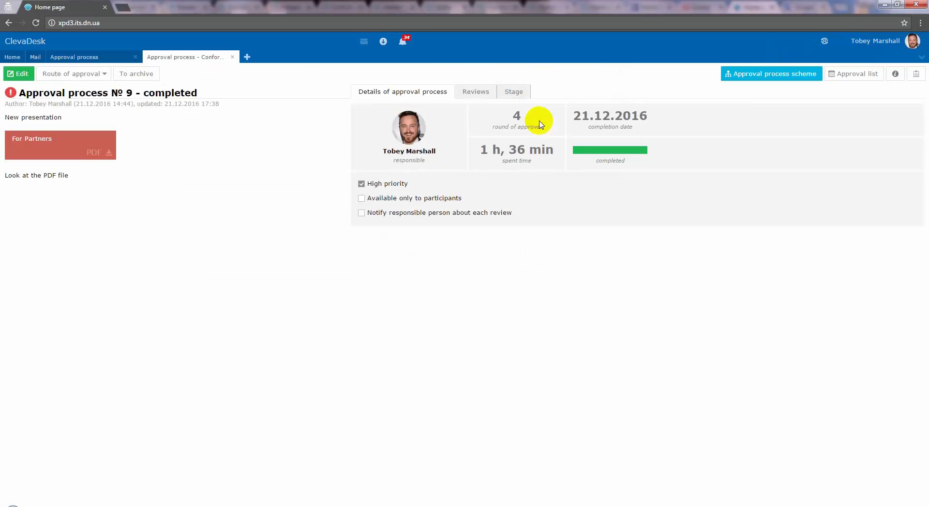
{"action": "left_click", "coordinate": [483, 94]}
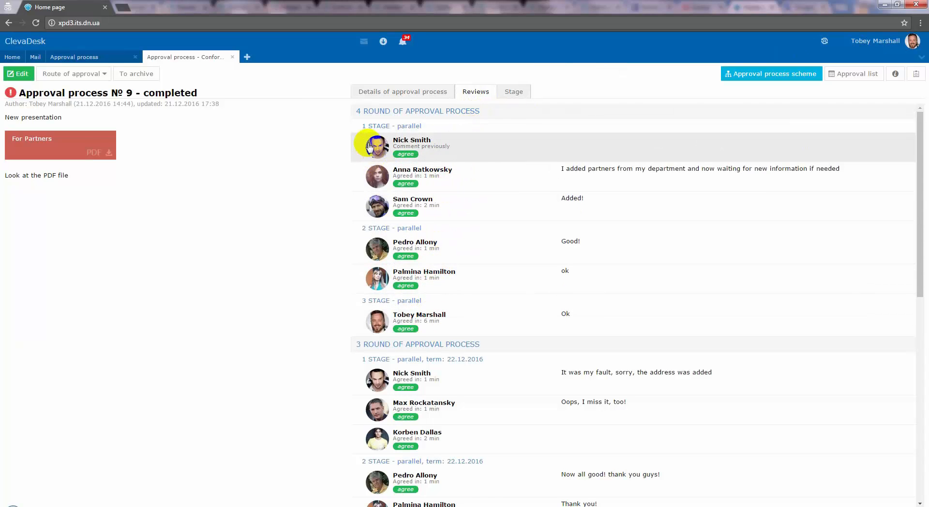
{"action": "left_click", "coordinate": [370, 112]}
{"action": "left_click", "coordinate": [381, 128]}
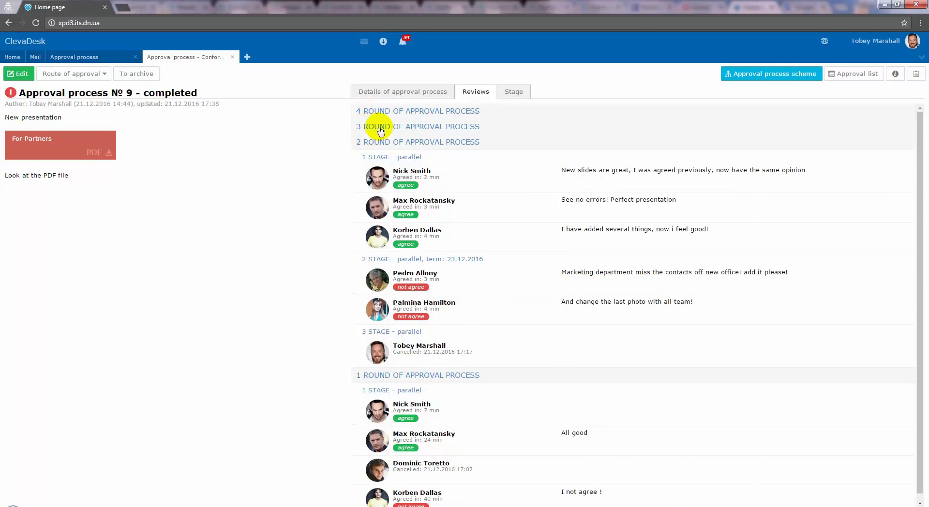
{"action": "left_click", "coordinate": [376, 143]}
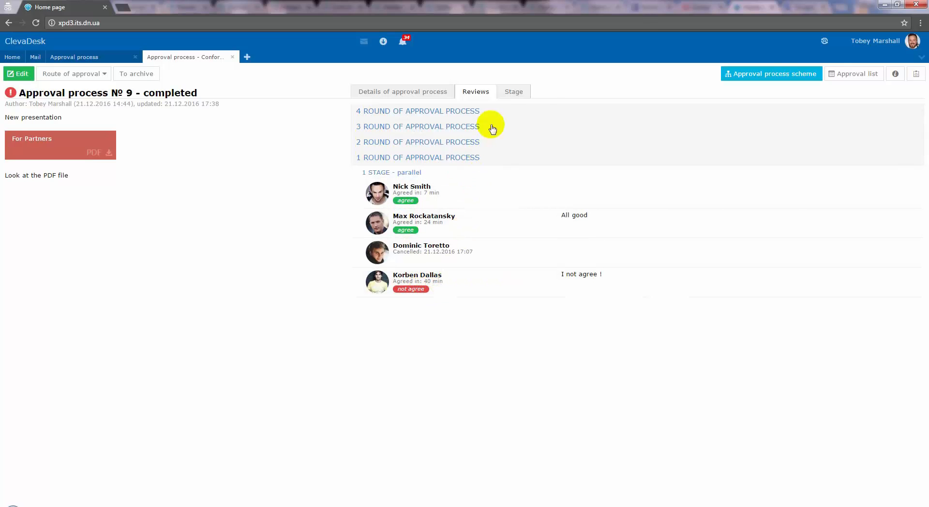
Examine the approval process scheme with rounds 2 and 1 also shown, then close the scheme and the approval process.
{"action": "left_click", "coordinate": [761, 75]}
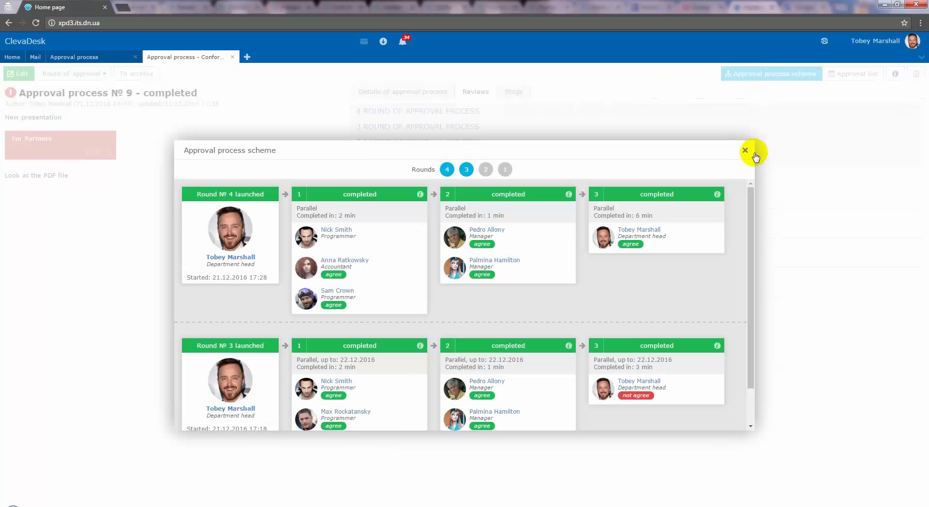
{"action": "left_click", "coordinate": [485, 169]}
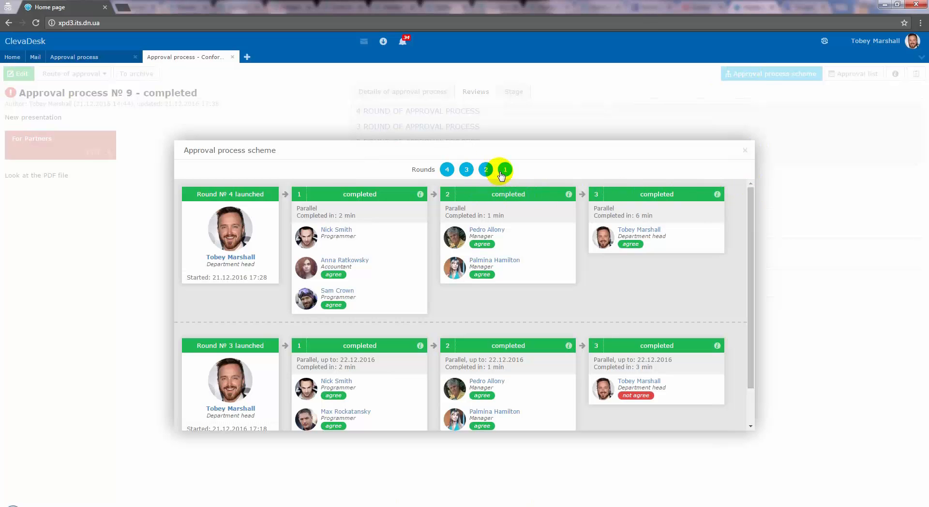
{"action": "left_click", "coordinate": [505, 170]}
{"action": "left_click_drag", "start_coordinate": [750, 200], "coordinate": [742, 170]}
{"action": "left_click", "coordinate": [745, 151]}
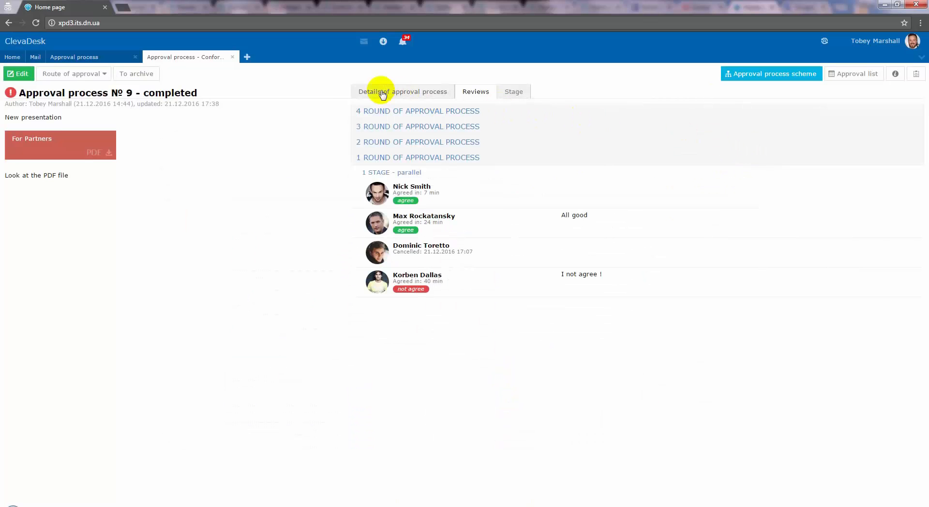
{"action": "left_click", "coordinate": [232, 57]}
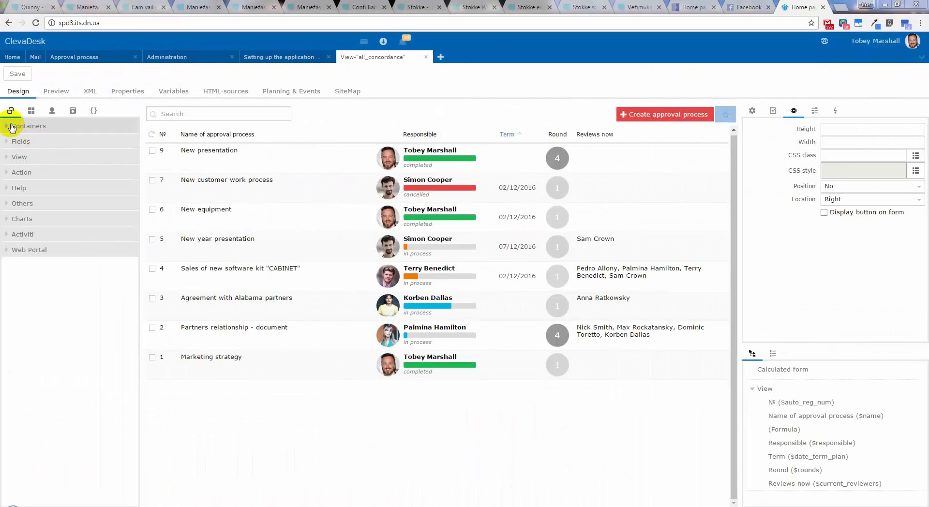
Browse the view designer's components by expanding the Containers, Fields and View groups.
{"action": "left_click", "coordinate": [12, 127]}
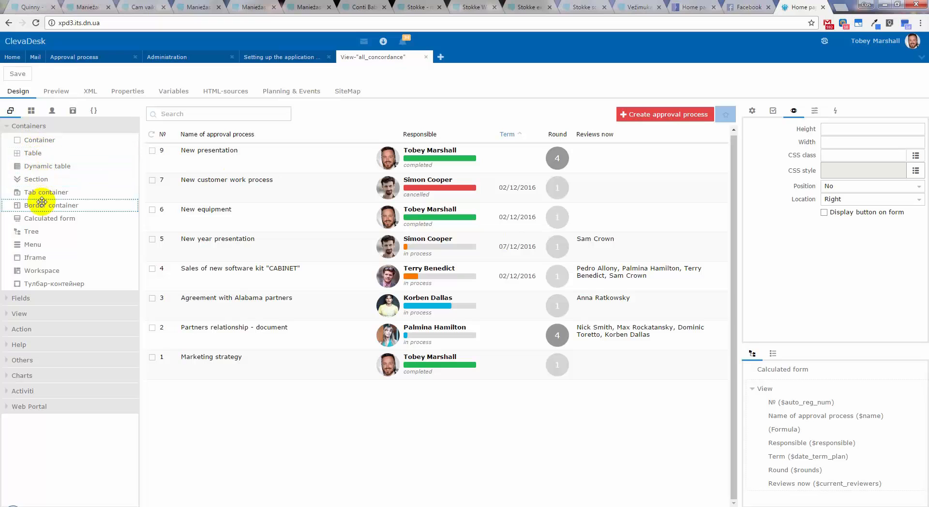
{"action": "left_click", "coordinate": [41, 298]}
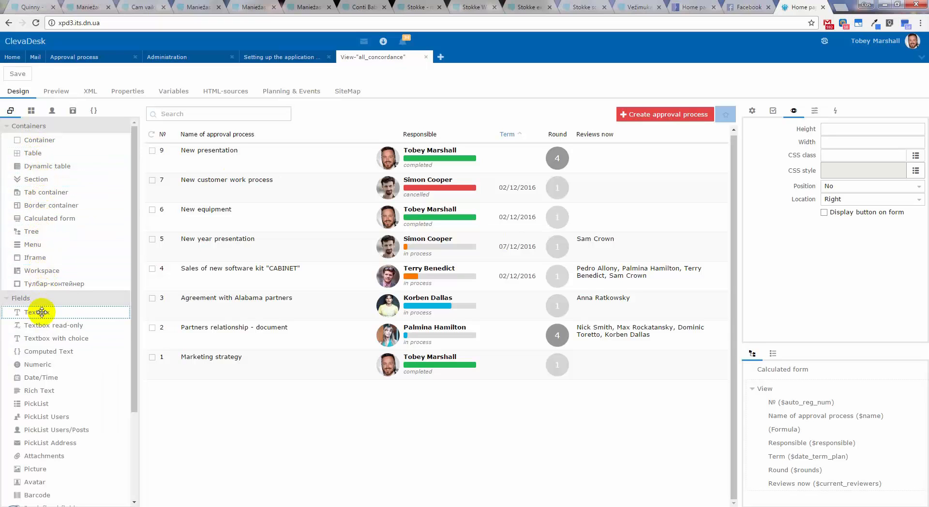
{"action": "left_click_drag", "start_coordinate": [133, 338], "coordinate": [137, 431]}
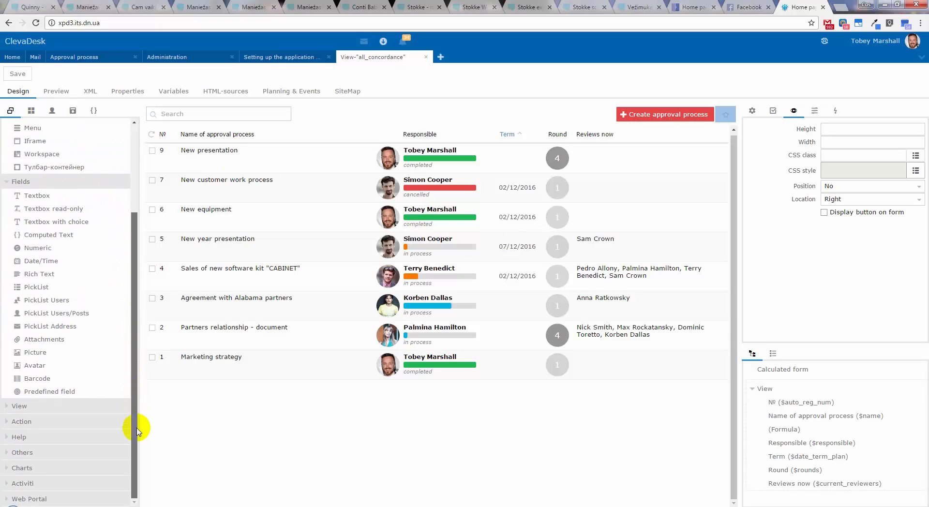
{"action": "left_click", "coordinate": [82, 407]}
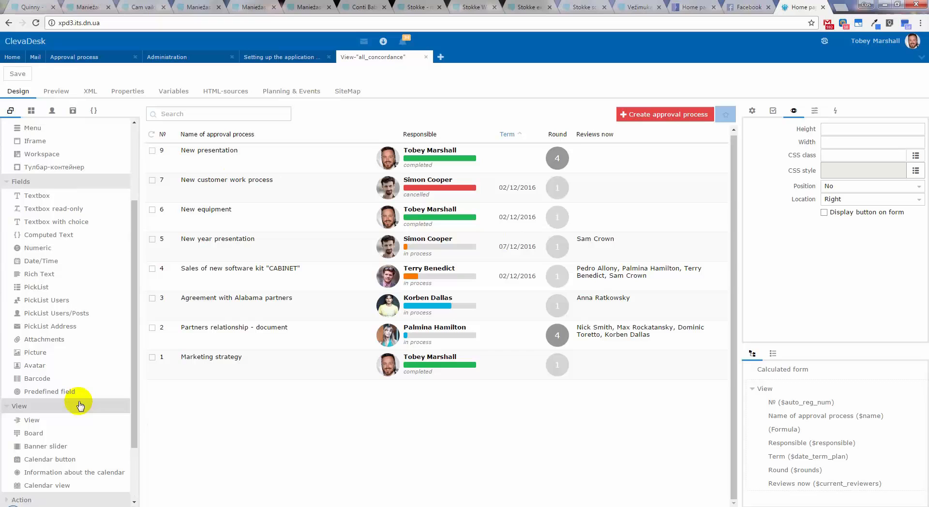
Select the approval process list in the designer and look through its groups of property settings.
{"action": "left_click", "coordinate": [463, 205]}
{"action": "left_click", "coordinate": [753, 110]}
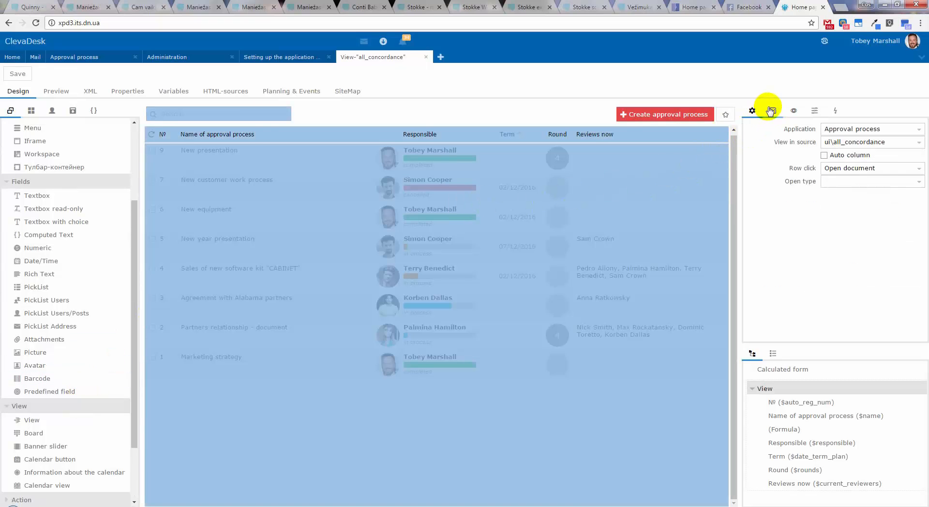
{"action": "left_click", "coordinate": [774, 110]}
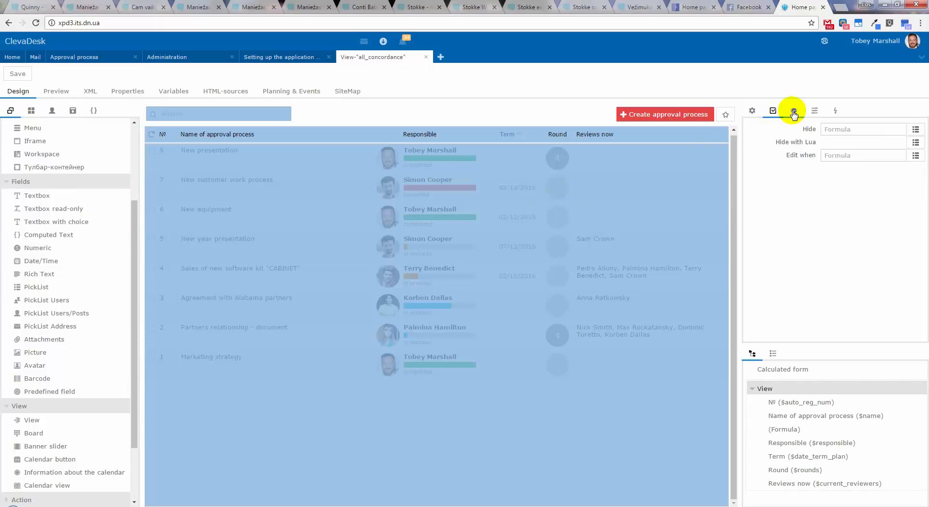
{"action": "left_click", "coordinate": [793, 112]}
{"action": "left_click", "coordinate": [815, 112]}
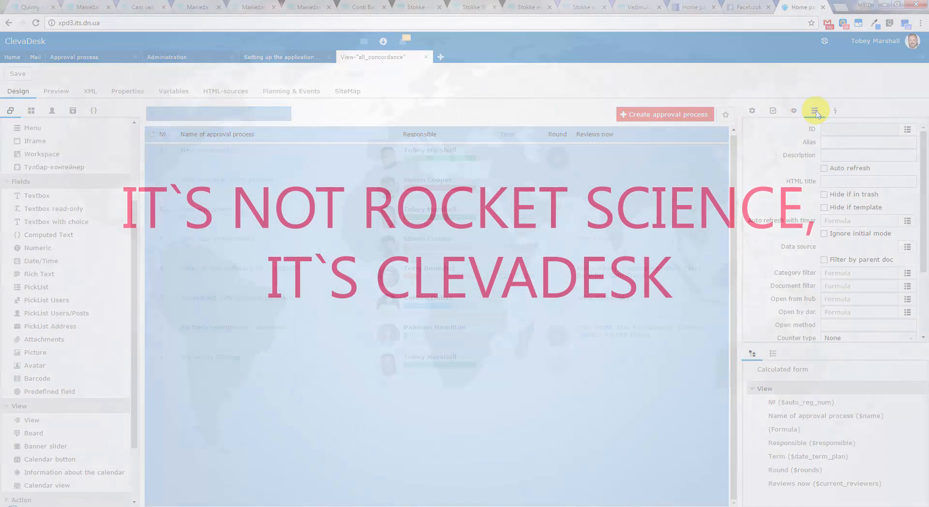